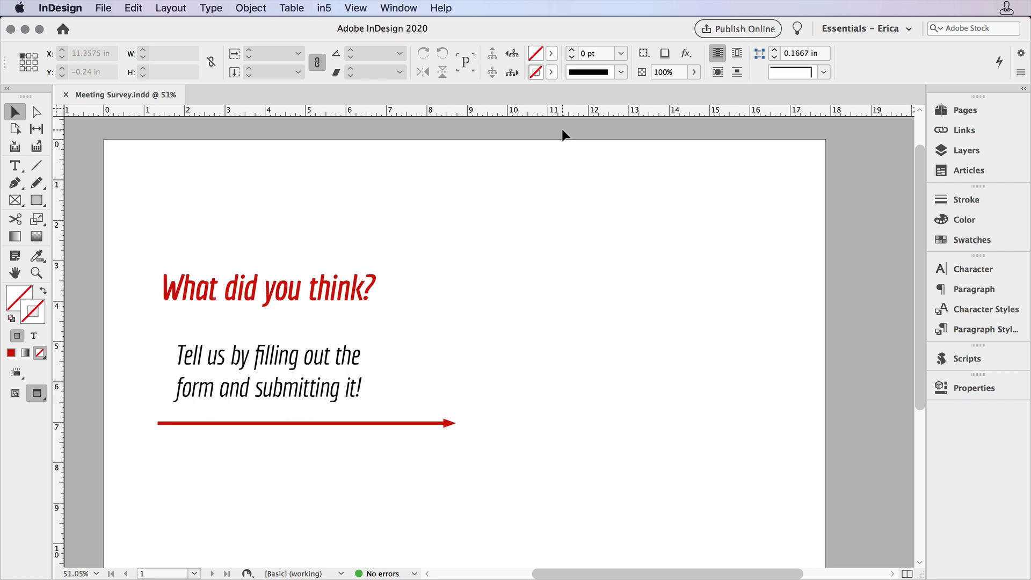
# Switch from InDesign to the Google Forms home page in Chrome
pyautogui.press('super+Tab')
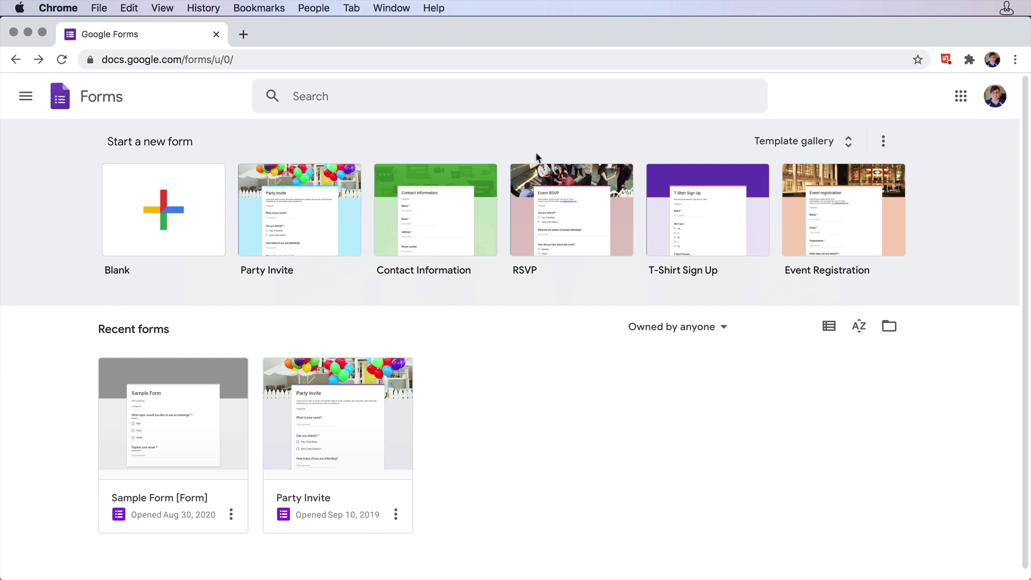
# Open the Sample Form and scroll through the Meeting Feedback Form's three questions
pyautogui.click(215, 384)
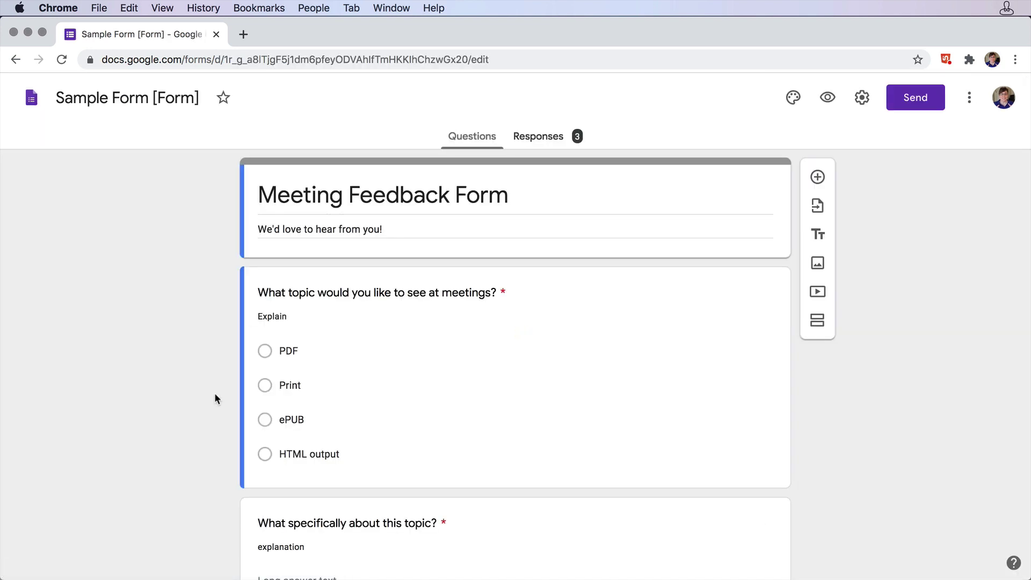
pyautogui.scroll(-5, 215, 394)
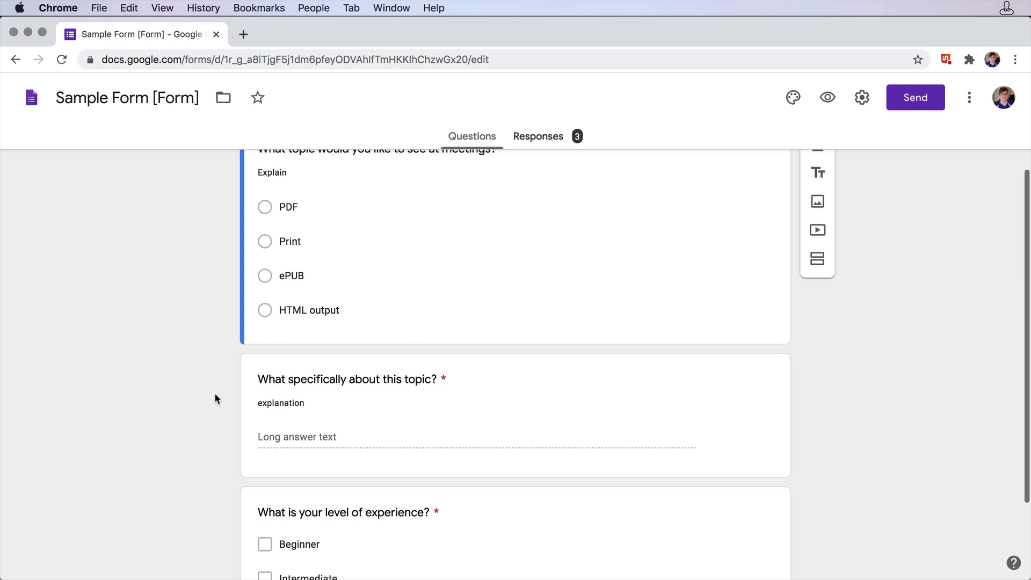
pyautogui.scroll(-3, 222, 454)
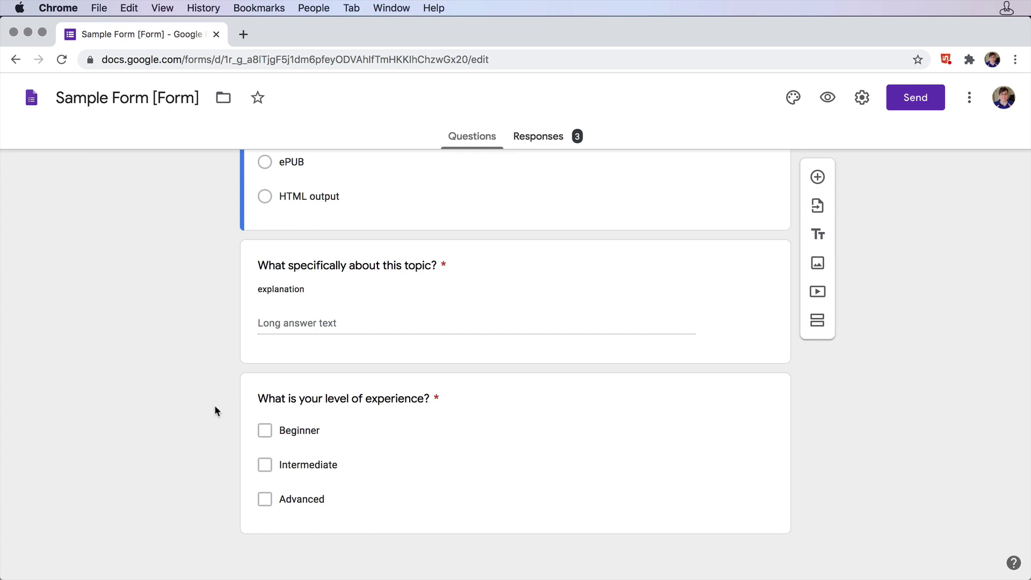
pyautogui.scroll(7, 215, 407)
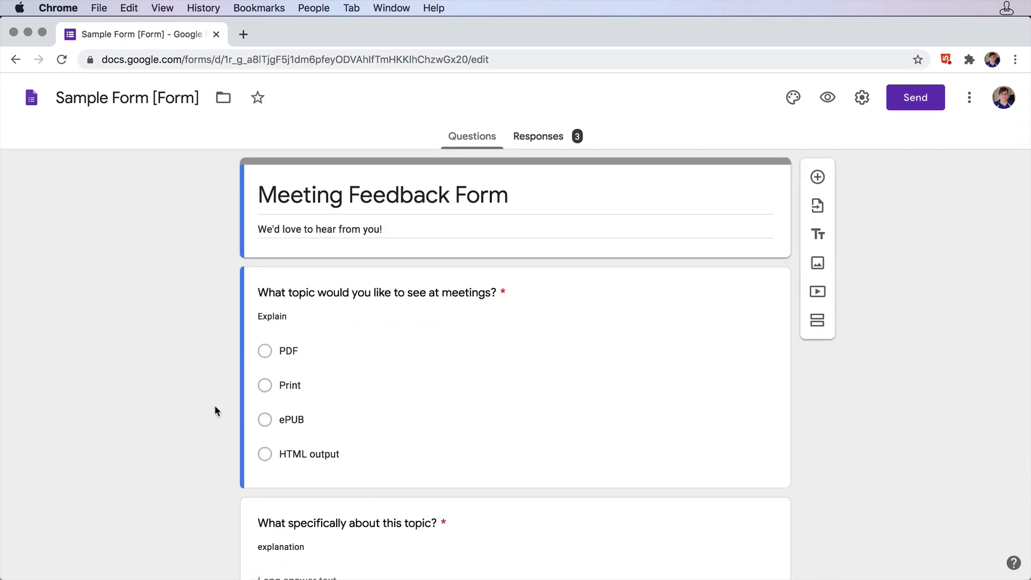
# Copy the form's 640 × 983 px iframe embed code and close the Send dialog
pyautogui.click(906, 101)
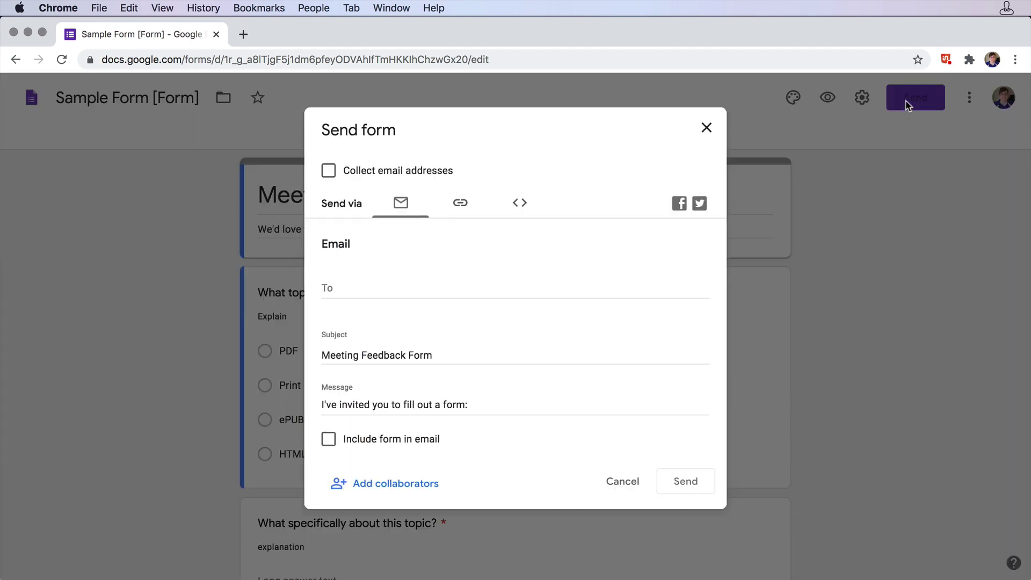
pyautogui.click(520, 205)
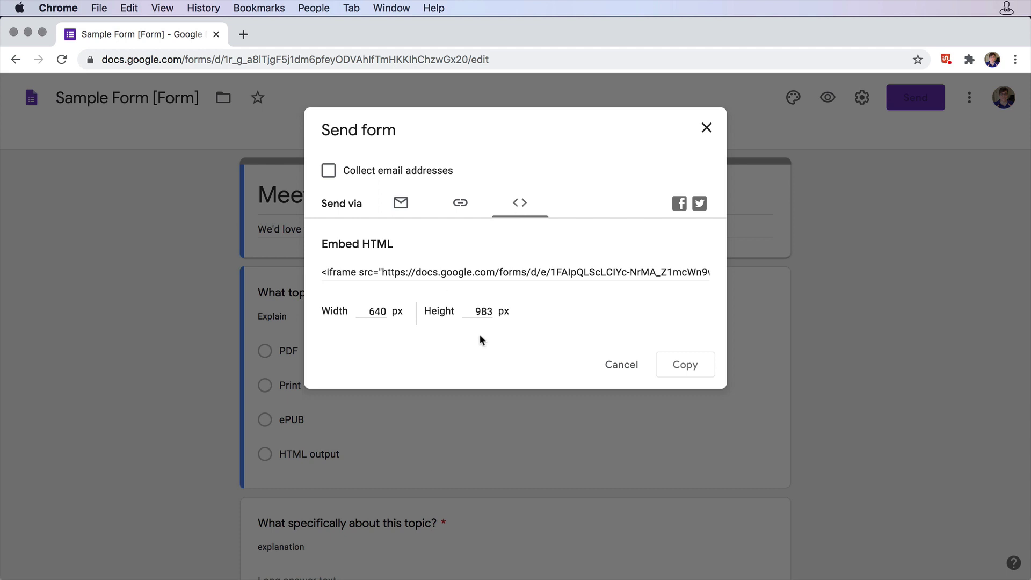
pyautogui.click(676, 365)
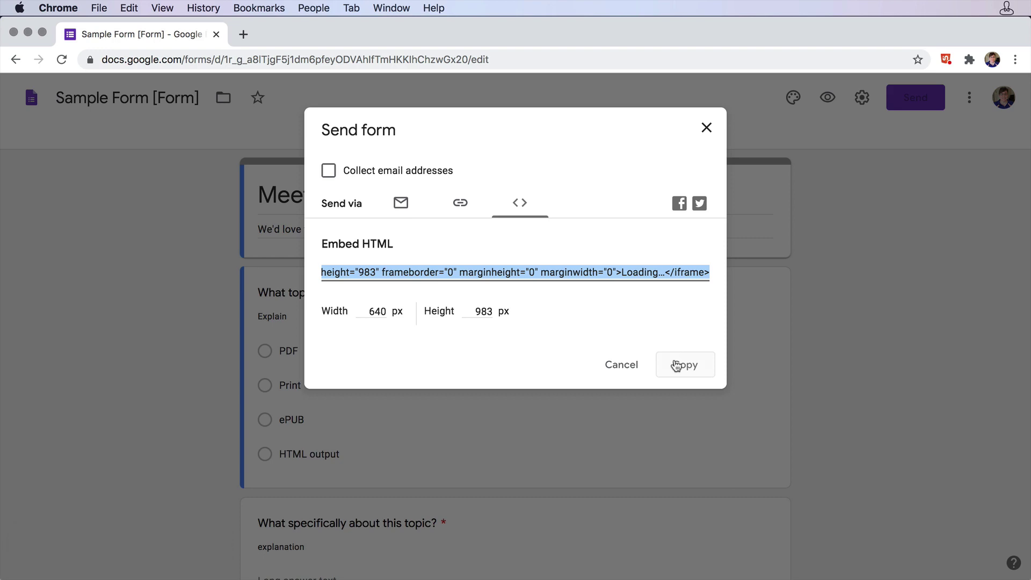
pyautogui.click(707, 128)
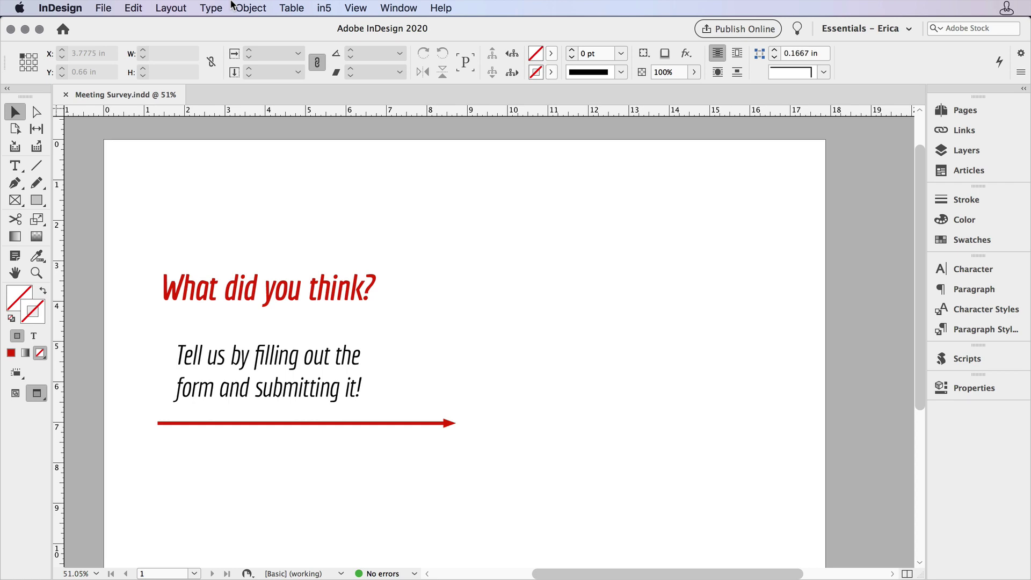
# Insert an HTML frame on the InDesign page containing the pasted Google Form iframe code
pyautogui.click(238, 8)
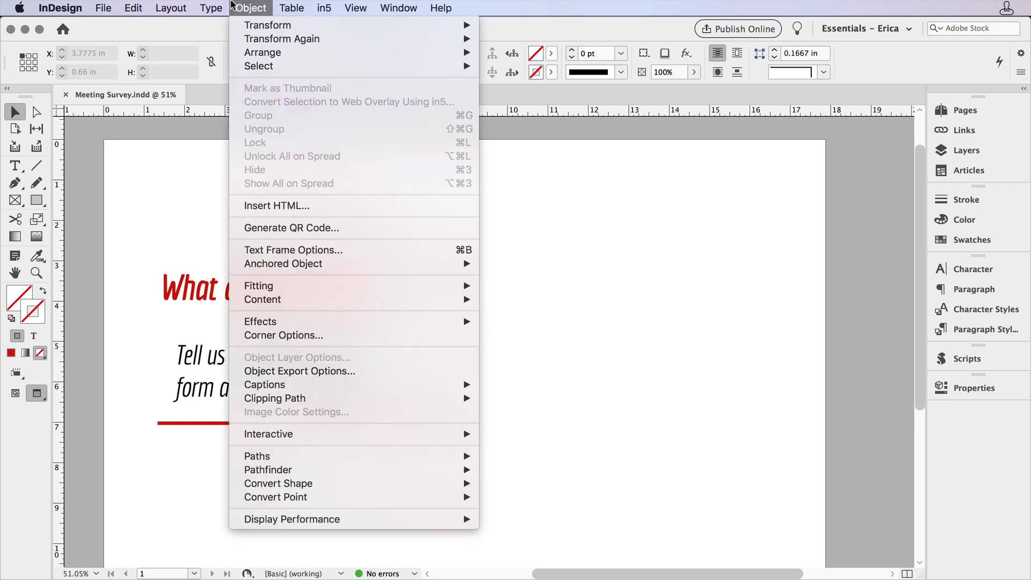
pyautogui.click(277, 206)
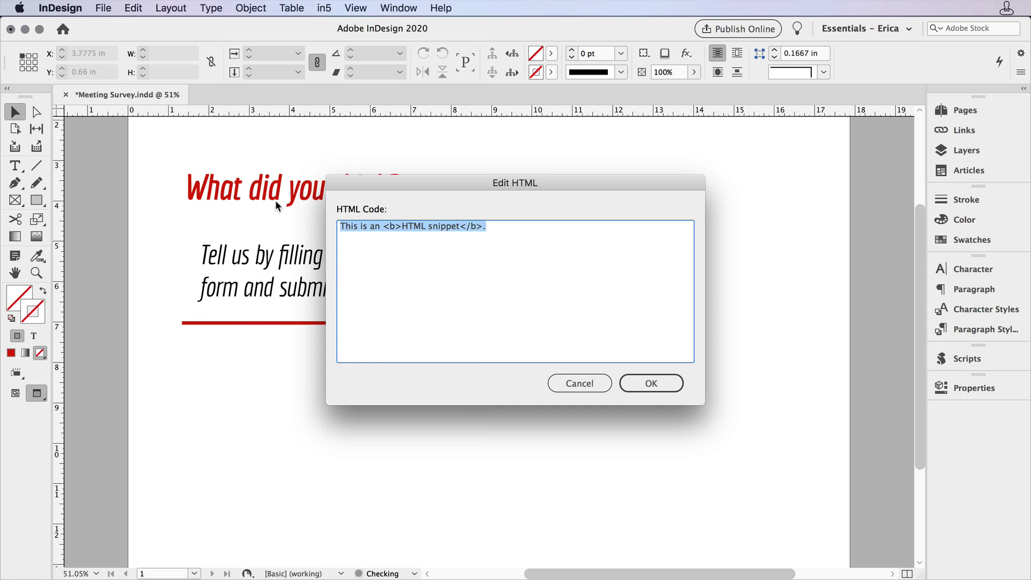
pyautogui.press('super+v')
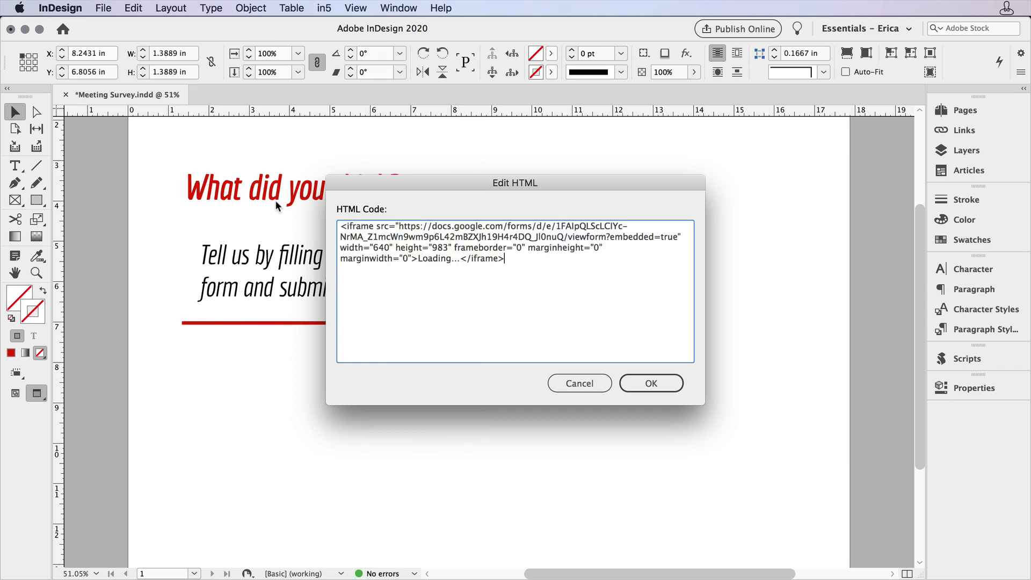
pyautogui.click(634, 383)
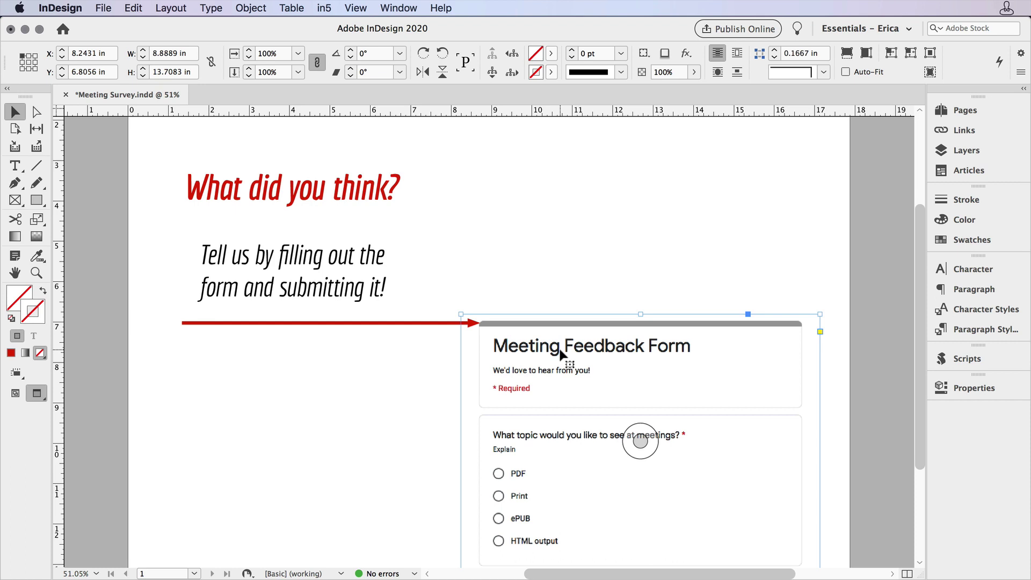
pyautogui.rightClick(561, 355)
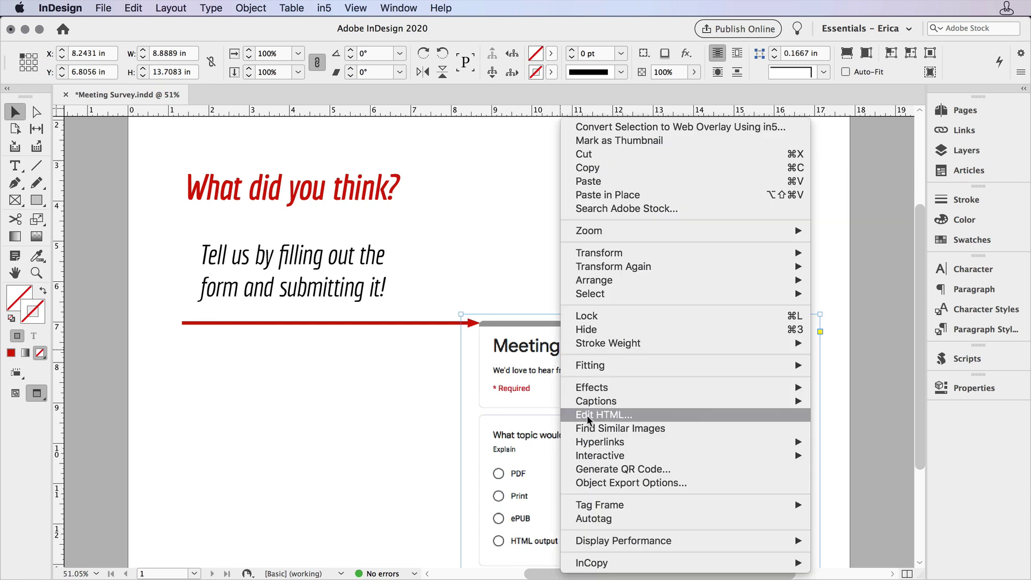
pyautogui.click(411, 379)
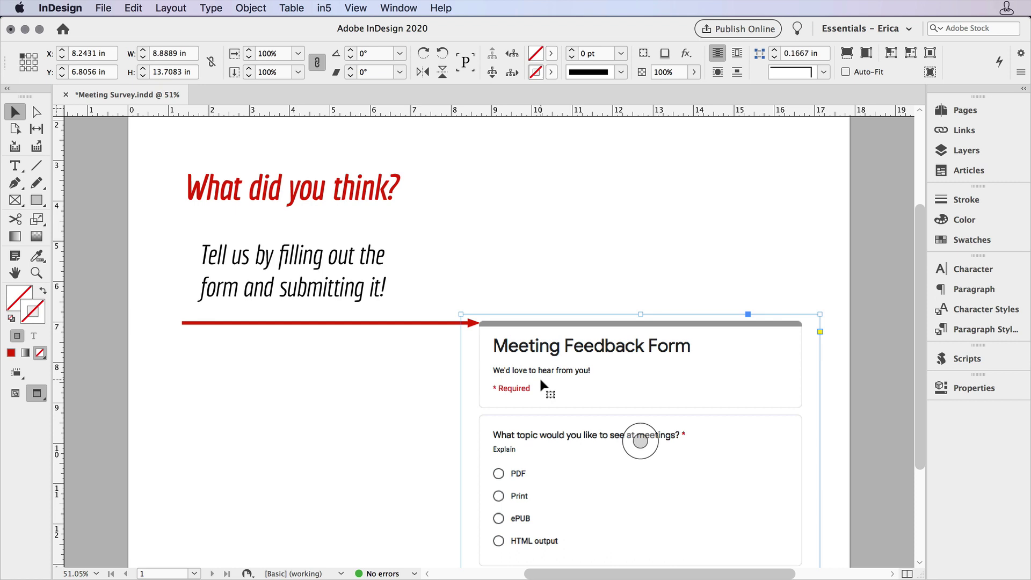
# Move the form frame up to Y 0.6458 in and save Meeting Survey.indd
pyautogui.scroll(-2, 539, 376)
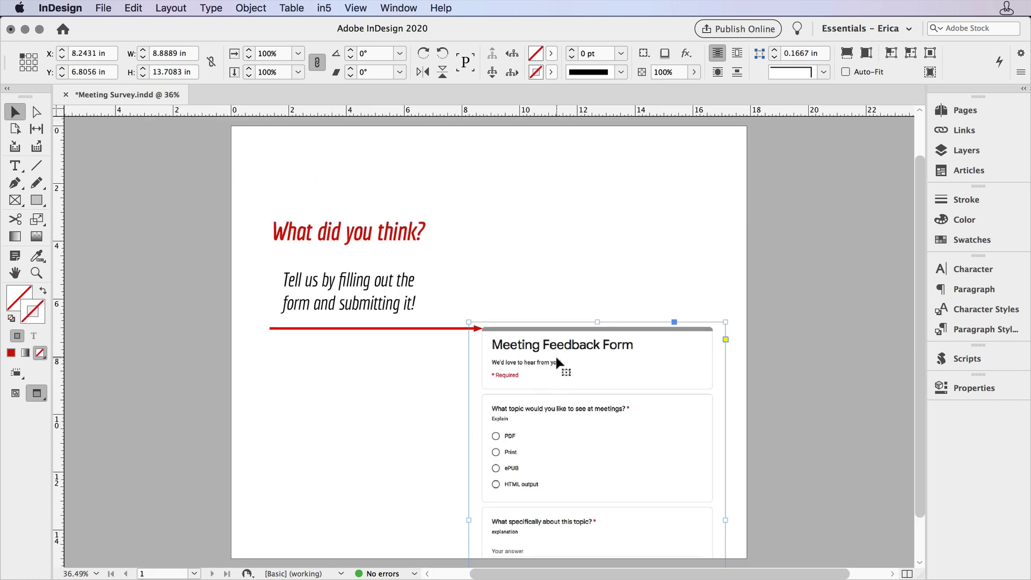
pyautogui.moveTo(557, 358); pyautogui.dragTo(567, 183)
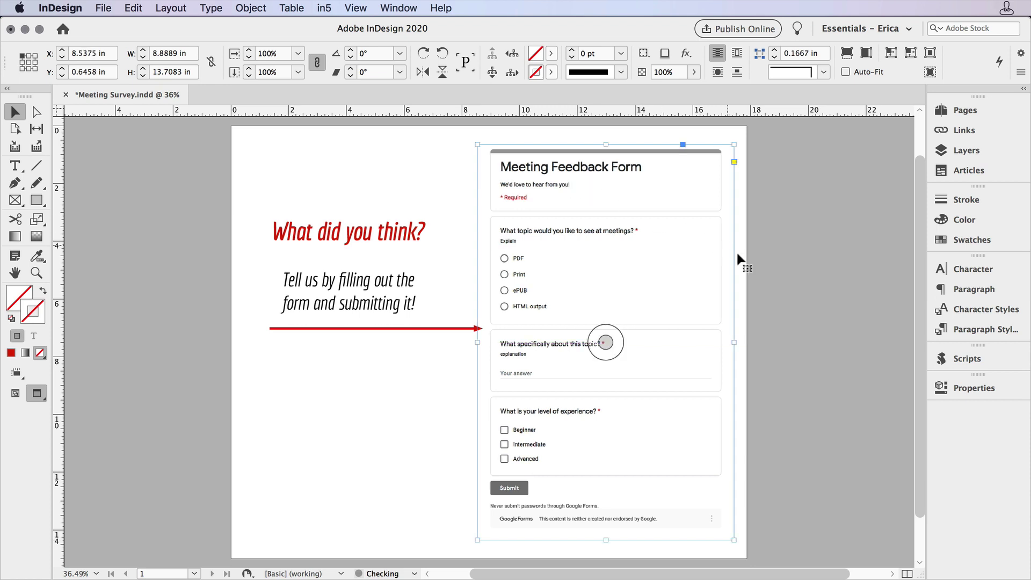
pyautogui.click(749, 262)
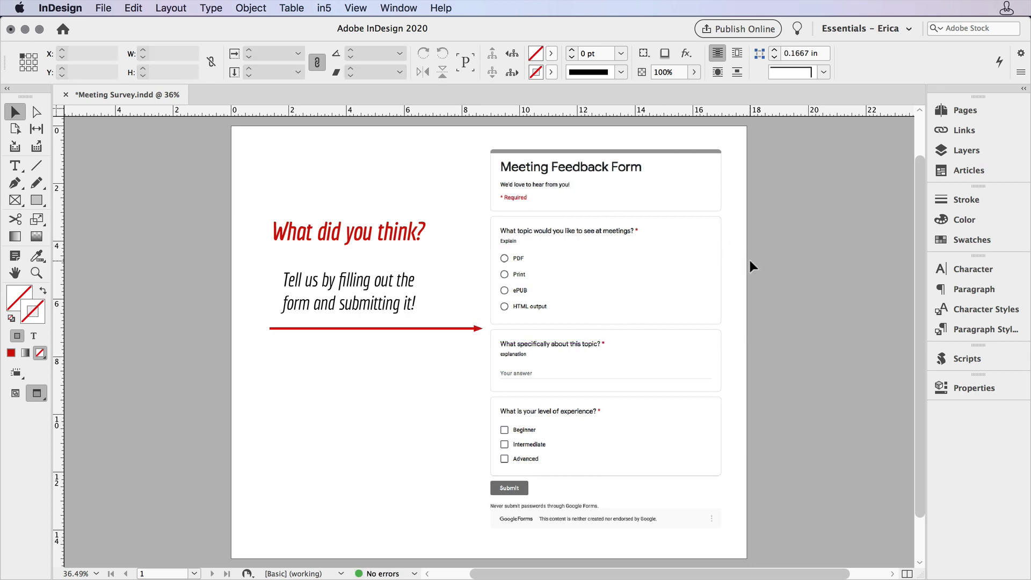
pyautogui.press('super+s')
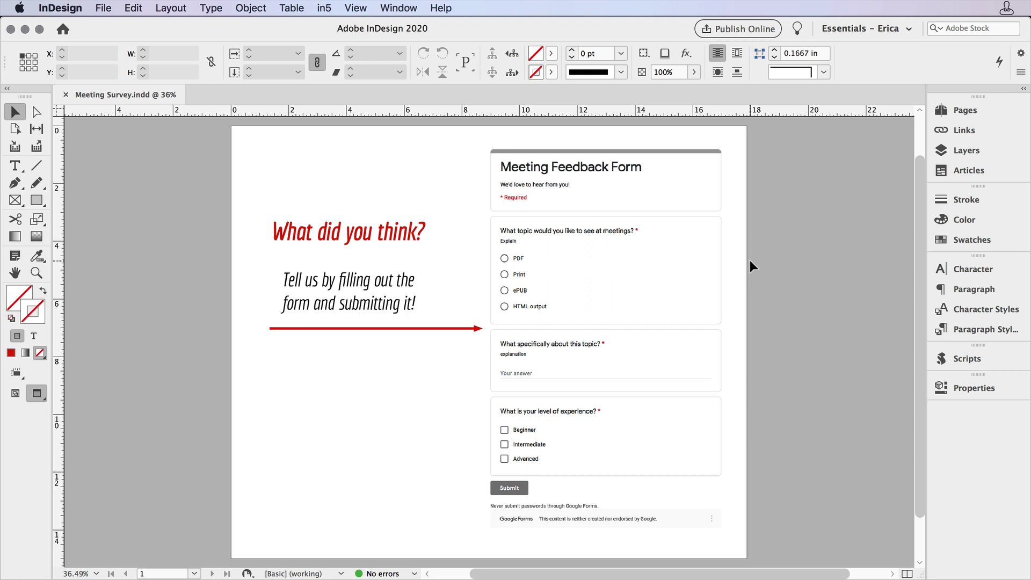
# Export the page with in5 as a pixel-perfect landing page titled 'html test' and view it in the browser
pyautogui.click(324, 7)
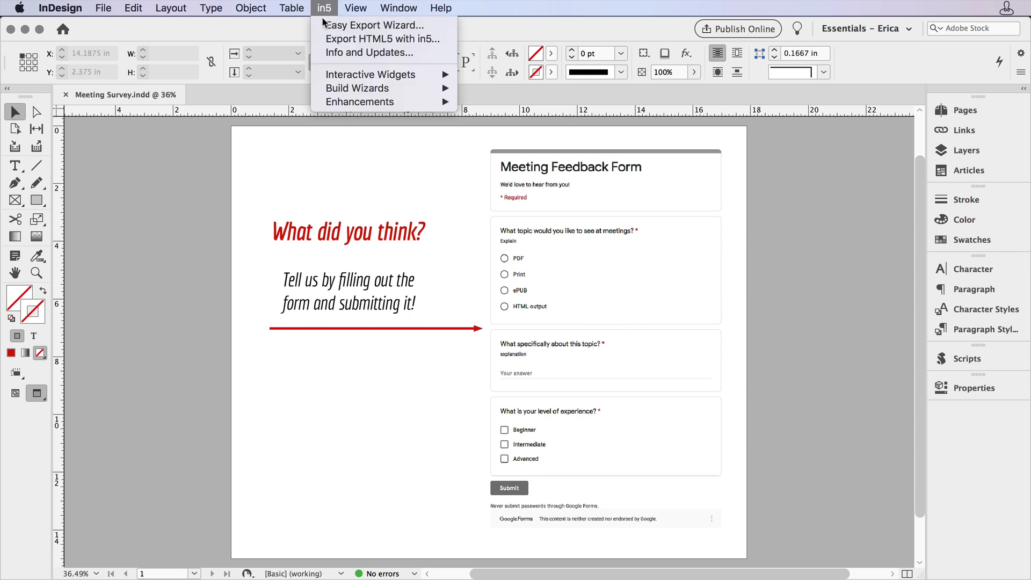
pyautogui.click(321, 23)
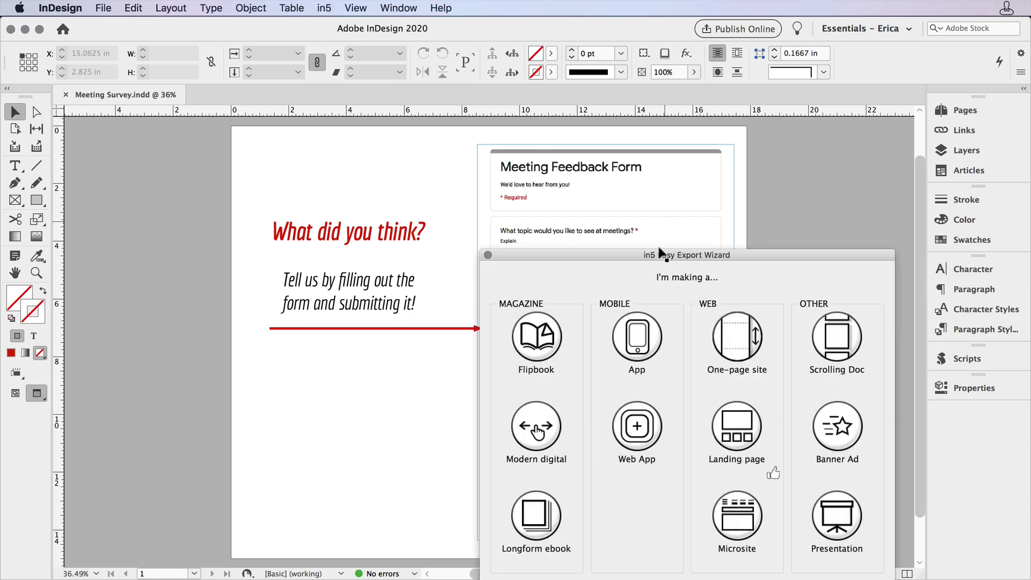
pyautogui.moveTo(660, 253); pyautogui.dragTo(573, 129)
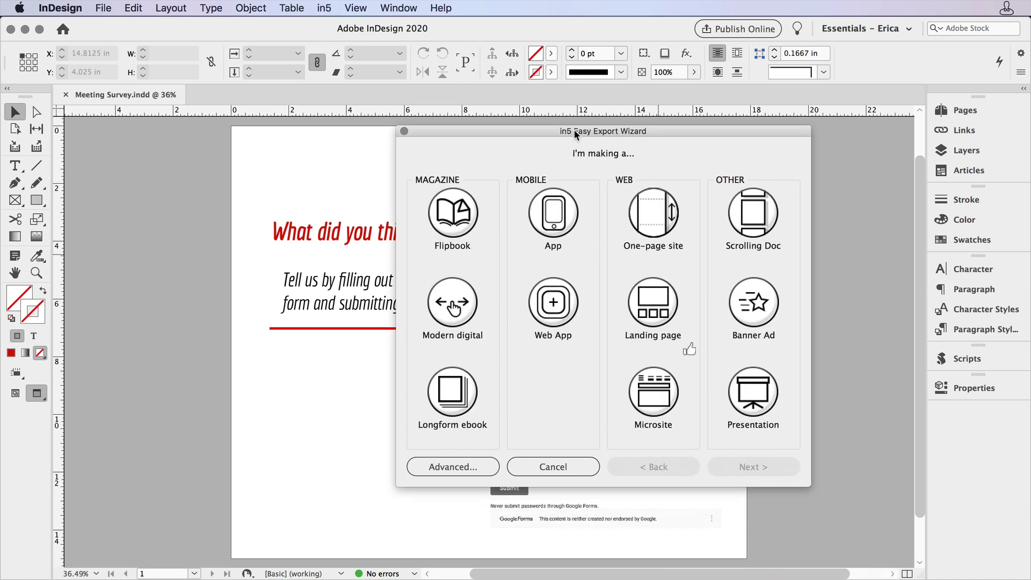
pyautogui.click(658, 316)
pyautogui.click(750, 466)
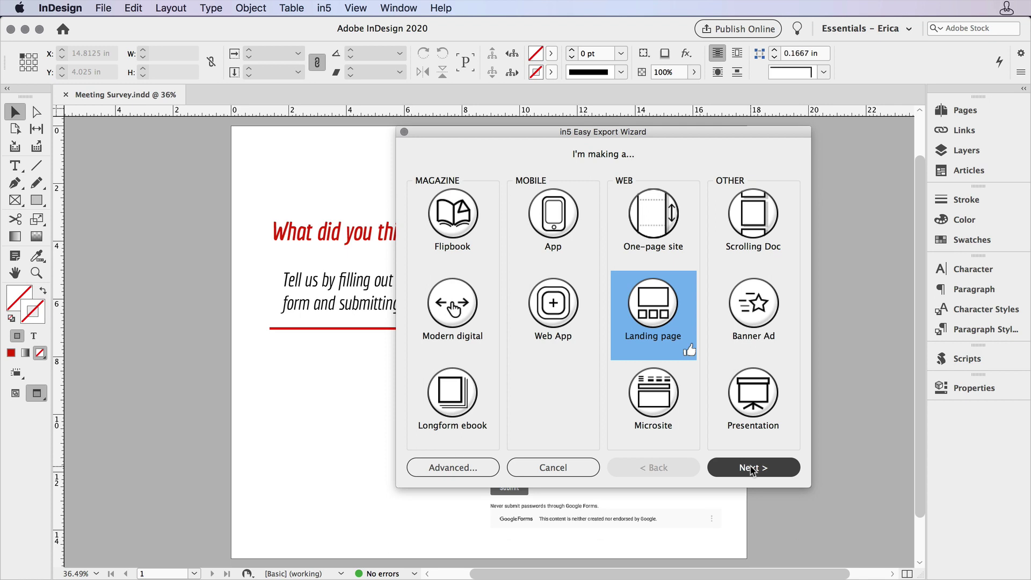
pyautogui.click(726, 421)
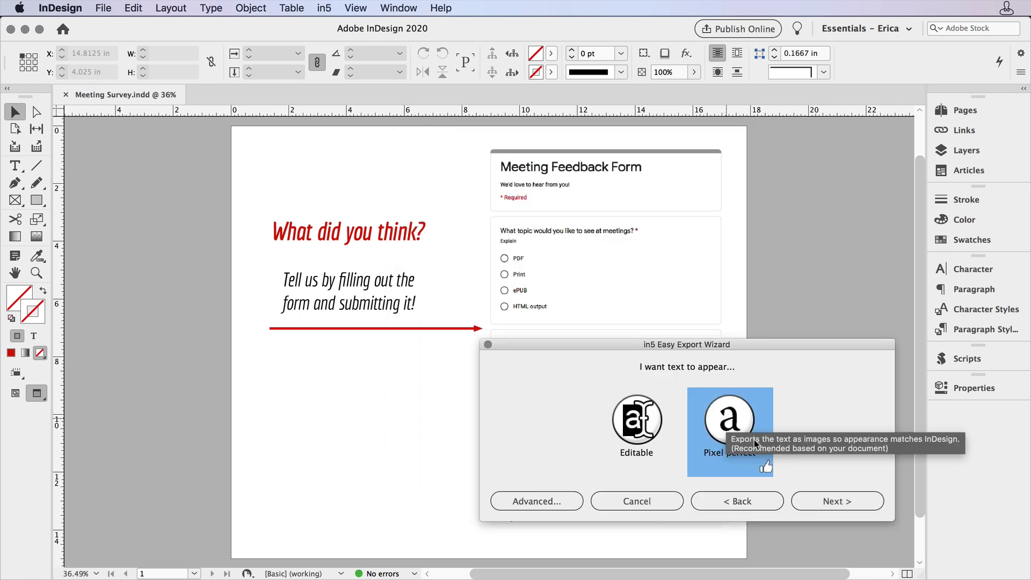
pyautogui.click(826, 502)
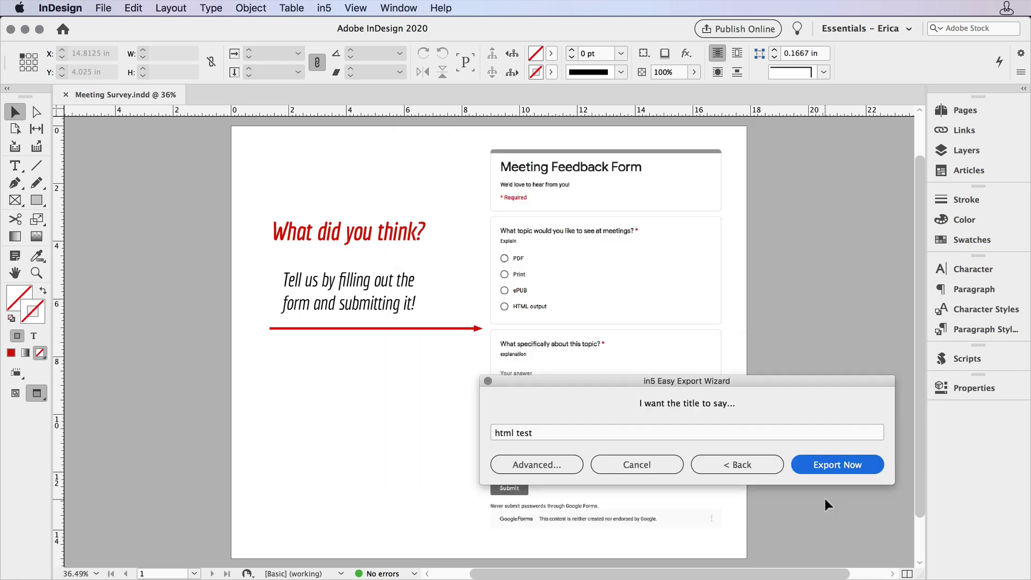
pyautogui.click(832, 463)
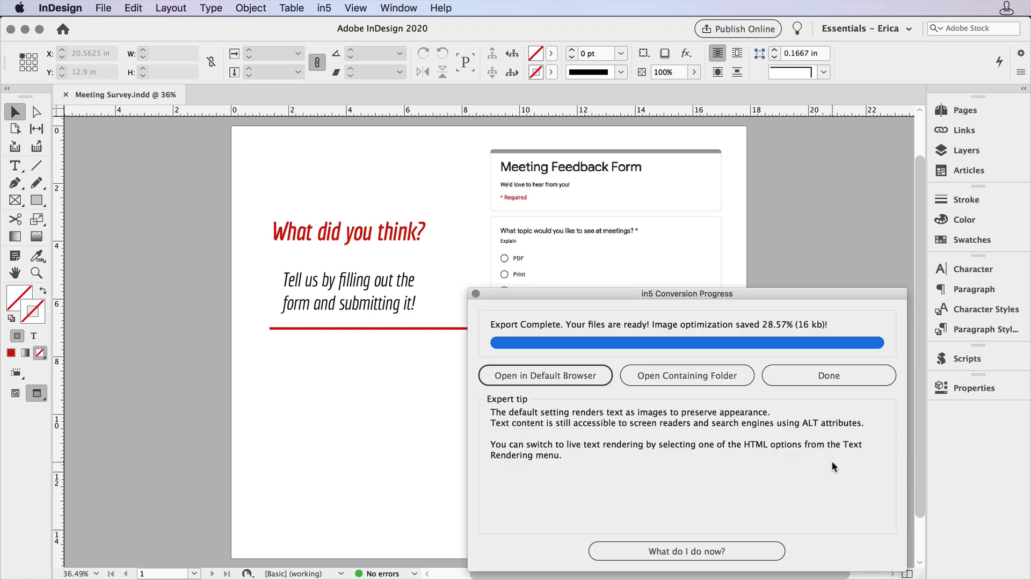
pyautogui.click(544, 376)
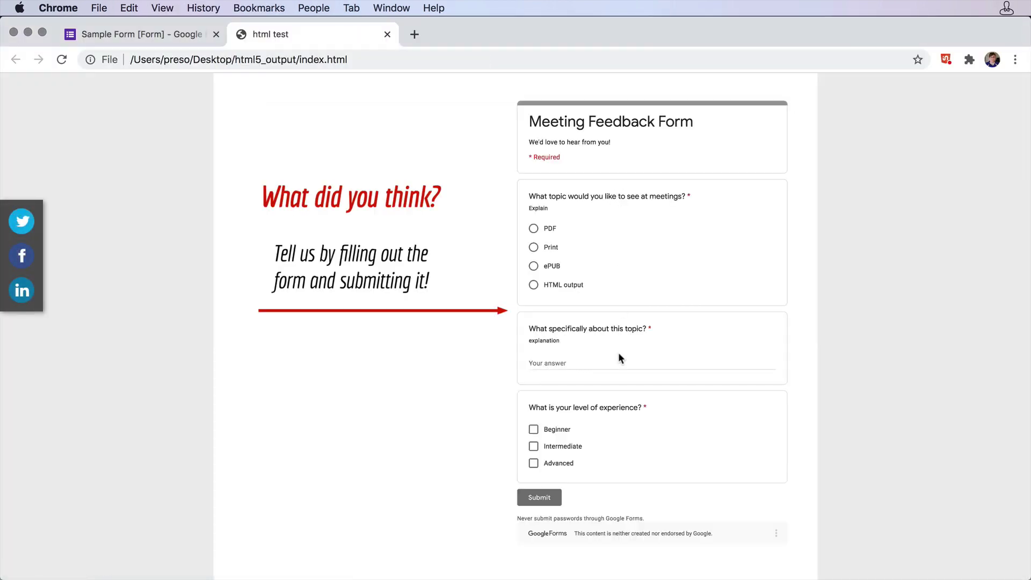
# Answer the exported form with HTML output, 'Sure thing!' and Beginner, then submit
pyautogui.click(534, 285)
pyautogui.click(558, 361)
pyautogui.write('Sure thing!')
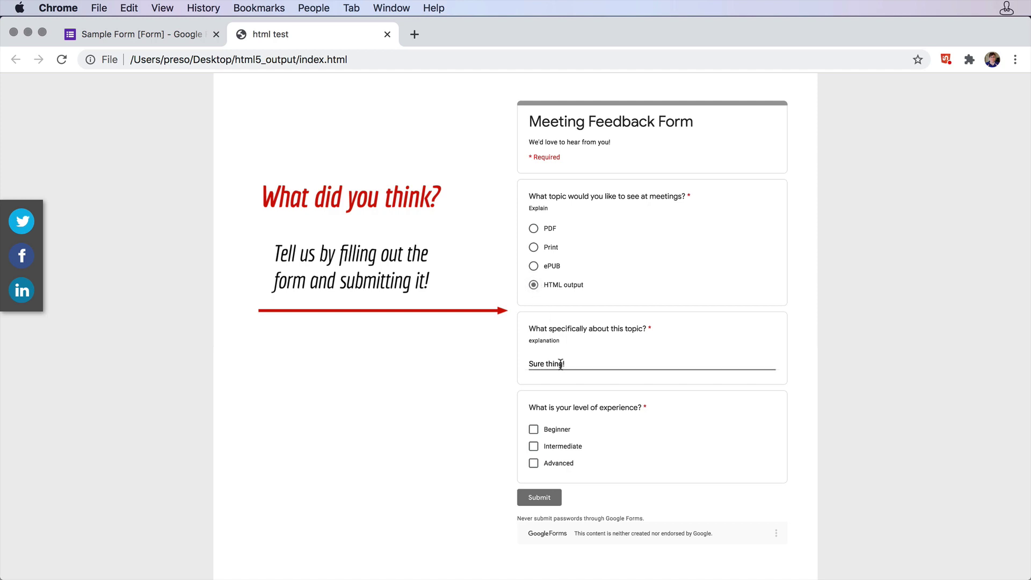
pyautogui.click(534, 430)
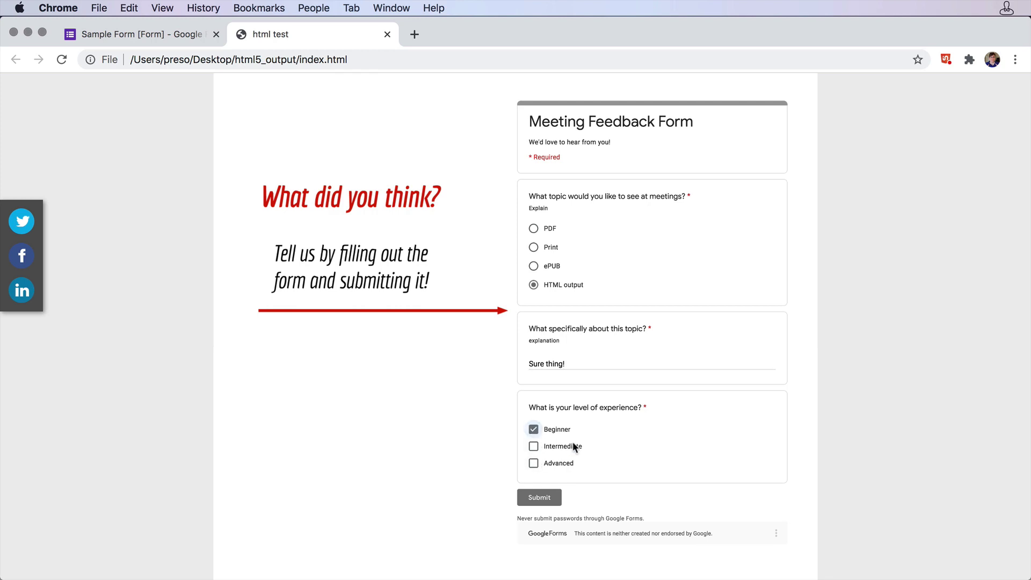
pyautogui.click(530, 500)
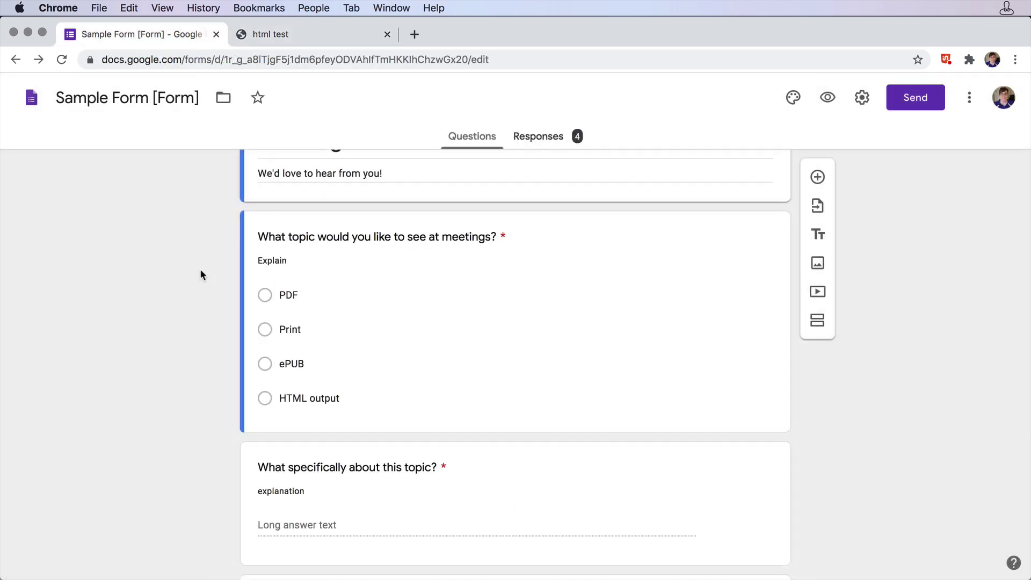
# Review the summary of the Sample Form's 4 responses and open the responses More menu
pyautogui.click(548, 140)
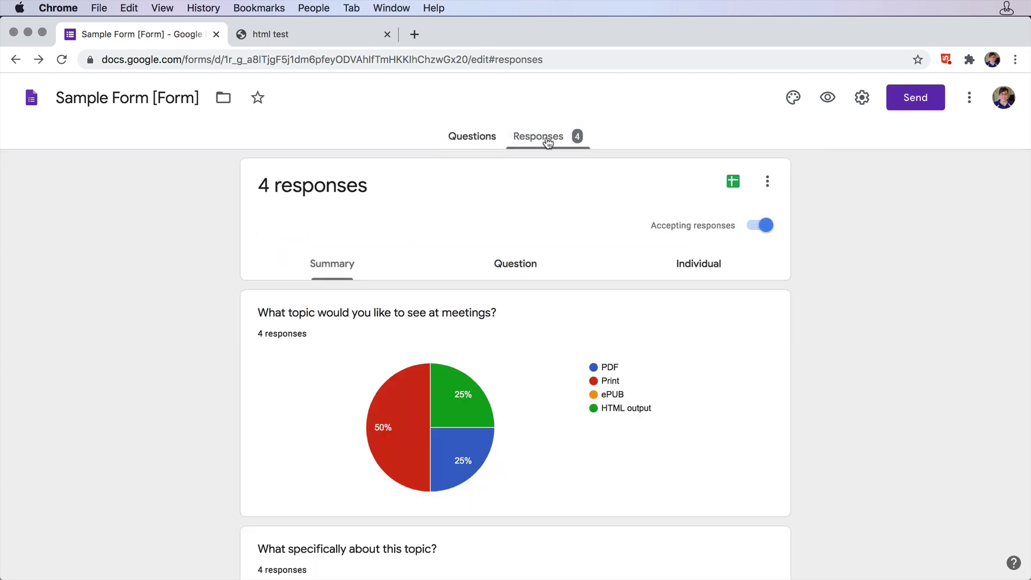
pyautogui.scroll(-6, 365, 367)
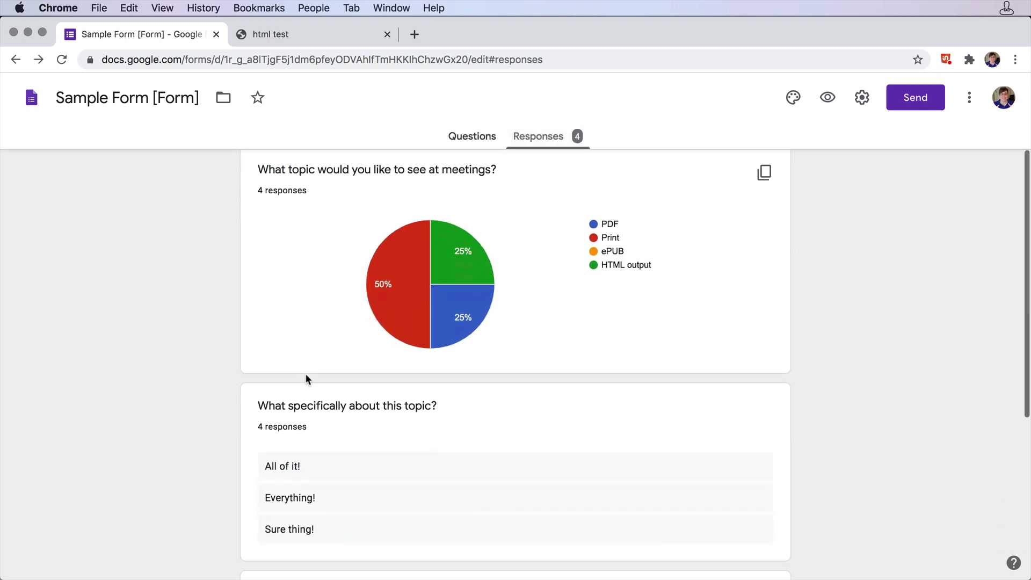
pyautogui.scroll(-3, 305, 373)
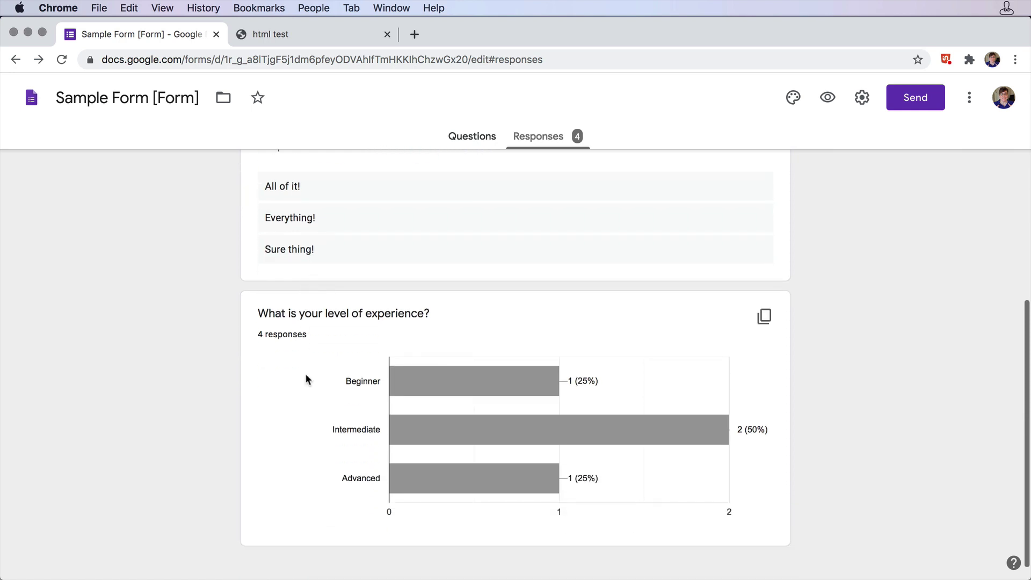
pyautogui.scroll(2, 305, 373)
pyautogui.scroll(6, 306, 376)
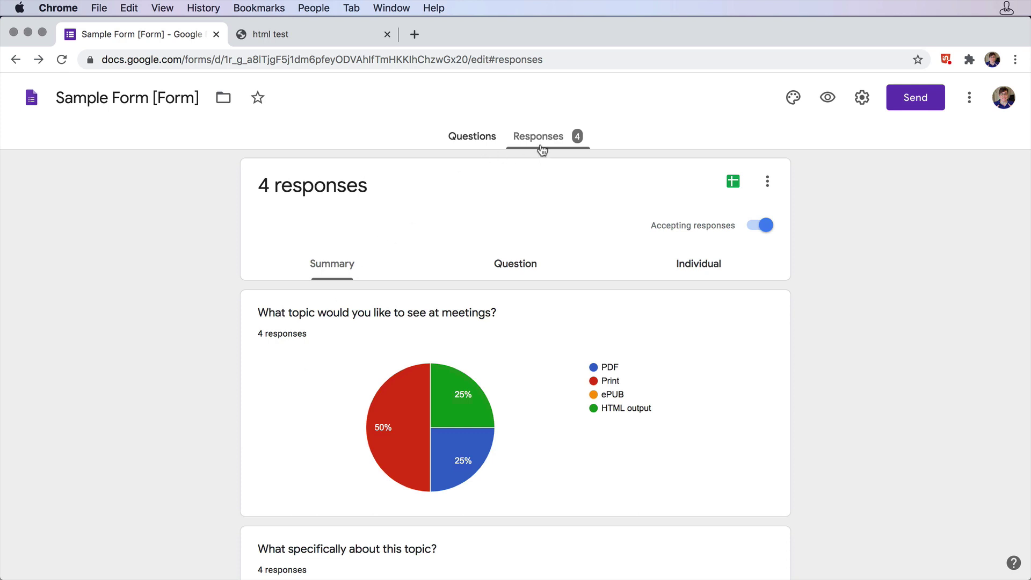
pyautogui.click(766, 188)
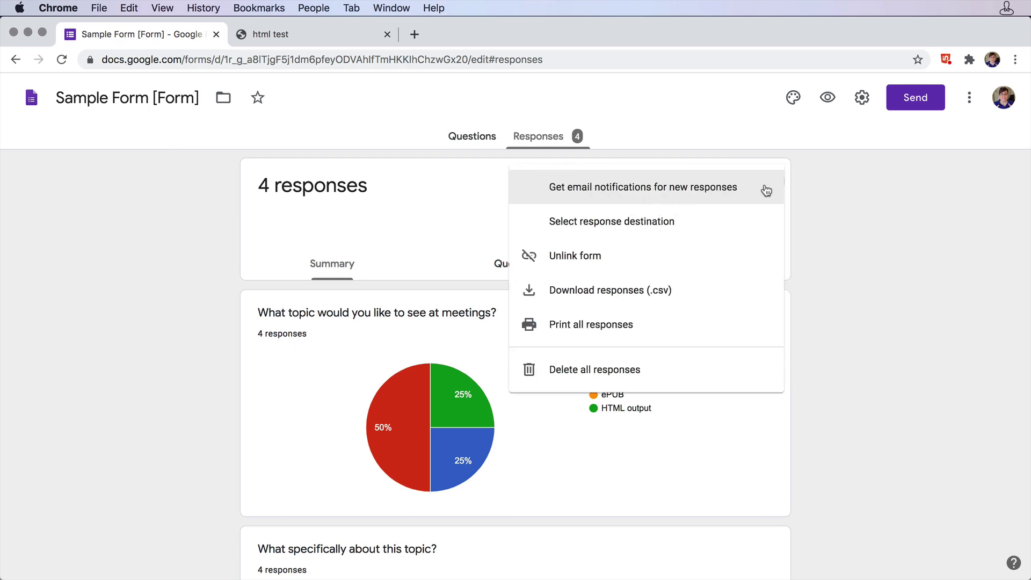